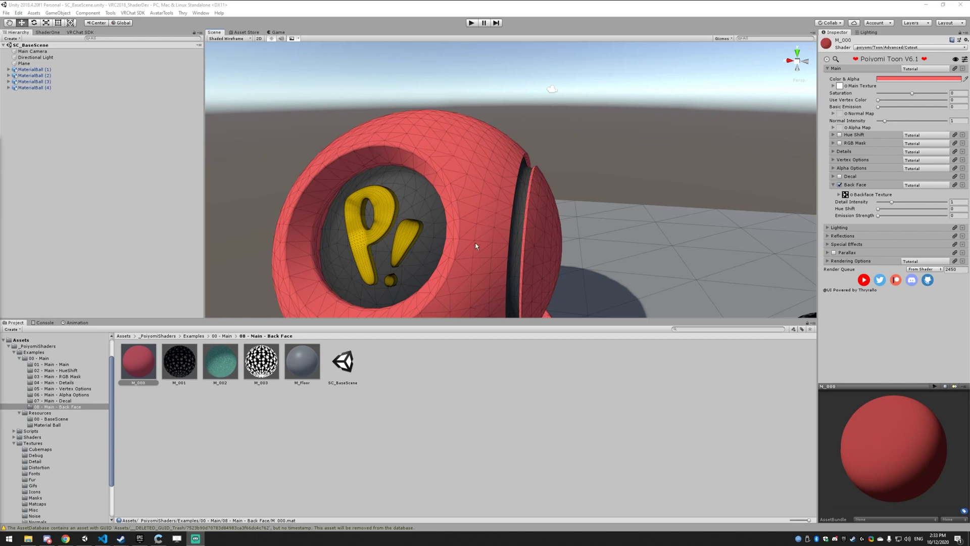
- Set the Cull rendering option of the M_000 material to Back and look inside the red material ball
left_click_drag(470, 219, 494, 229, "alt")
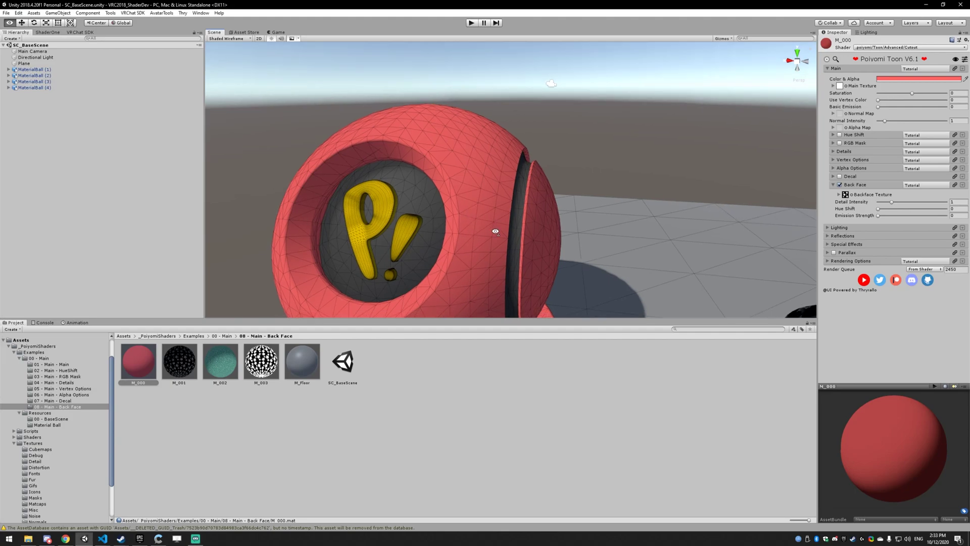
mouse_move(494, 230)
right_mouse_down("alt")
mouse_move(545, 235)
mouse_move(492, 237)
right_mouse_up("alt")
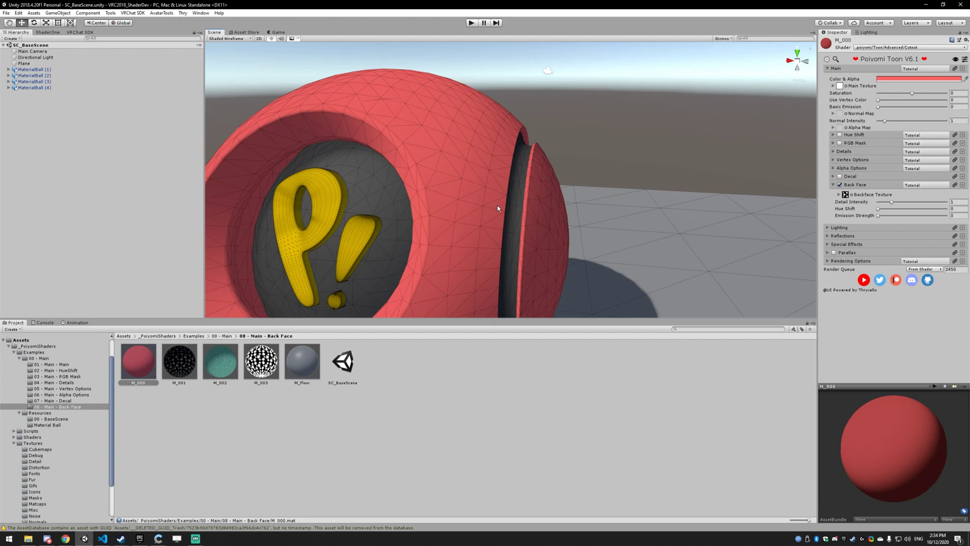
right_click_drag(508, 171, 498, 189)
scroll(525, 200, "down", 6)
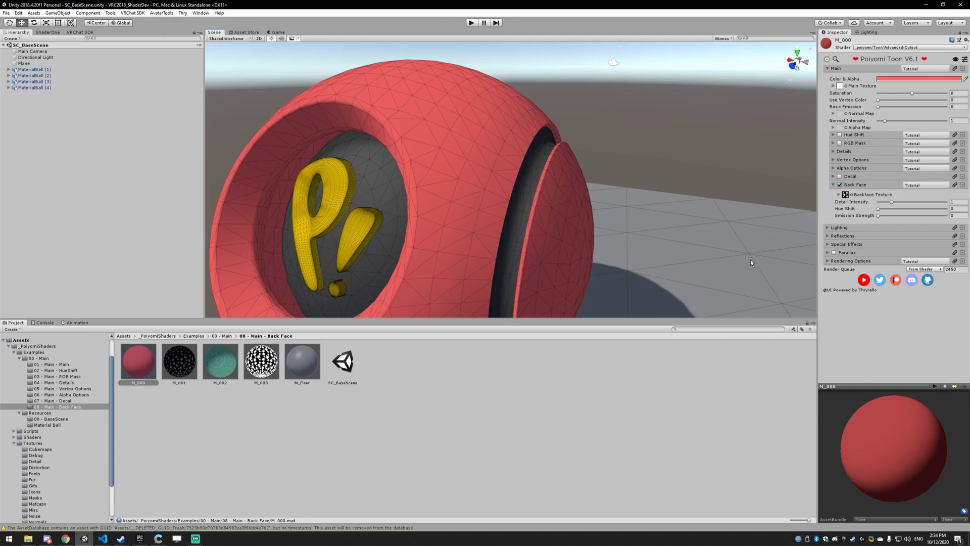
left_click(836, 260)
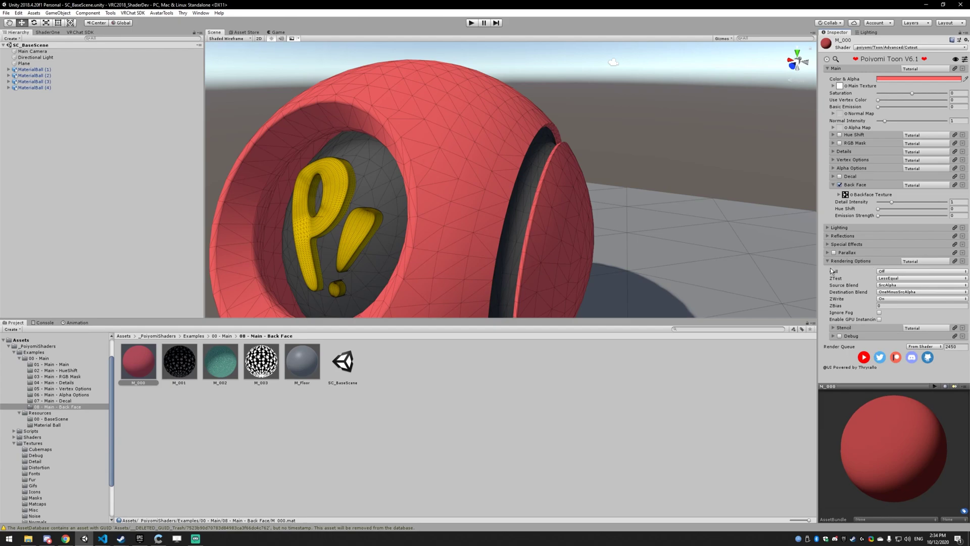
left_click(882, 272)
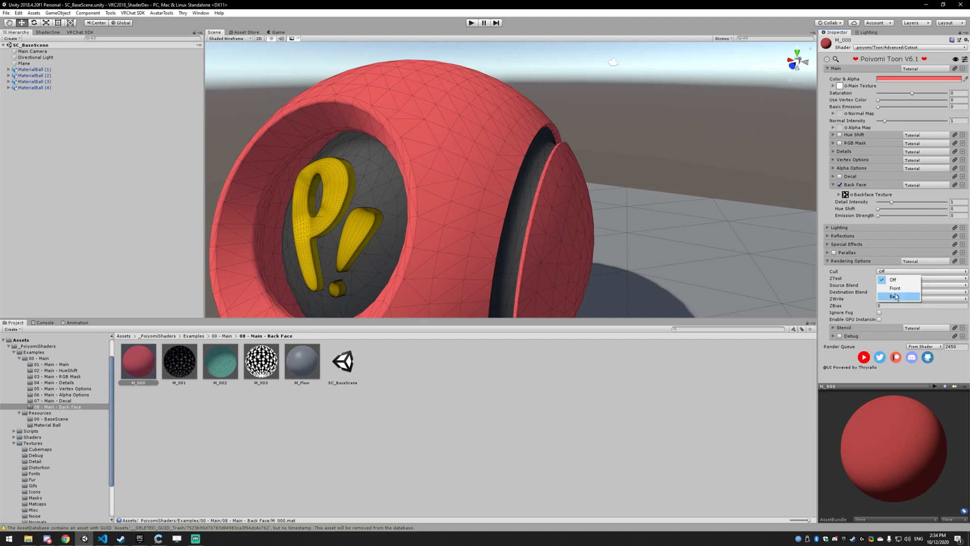
left_click(898, 297)
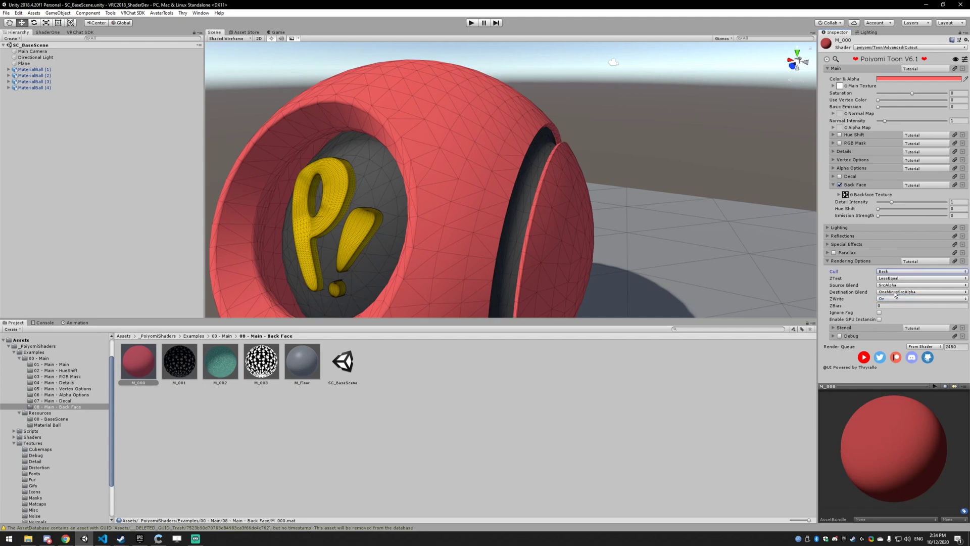
left_click_drag(522, 182, 521, 180, "alt")
key("w")
right_click_drag(522, 181, 521, 187)
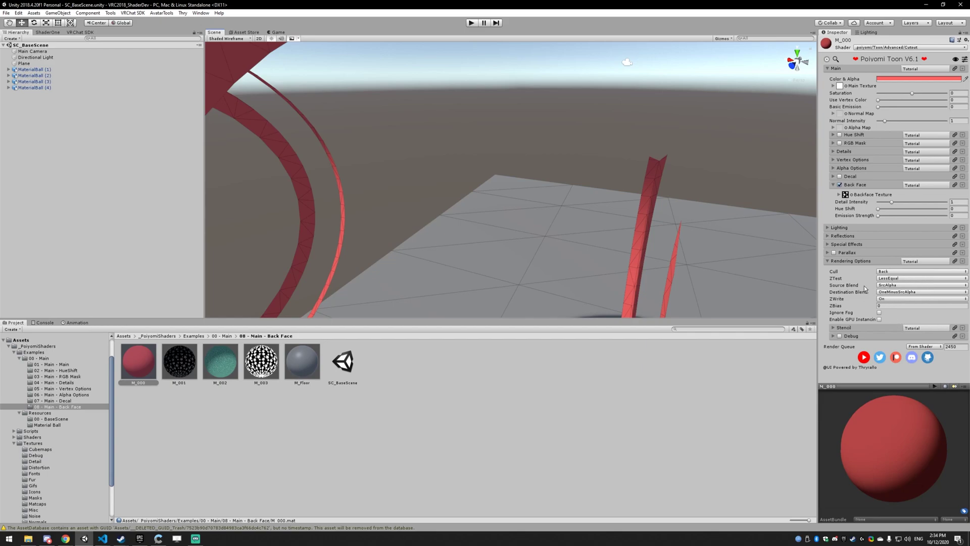
- Set the Cull option of the M_000 material to Off and inspect the star back-face texture inside the red ball
left_click(890, 271)
left_click(891, 276)
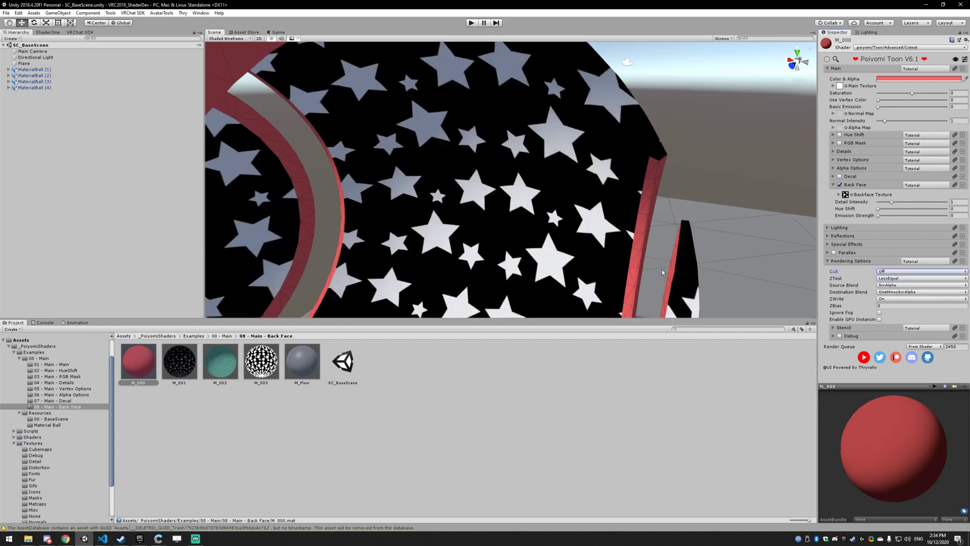
scroll(632, 245, "down", 5)
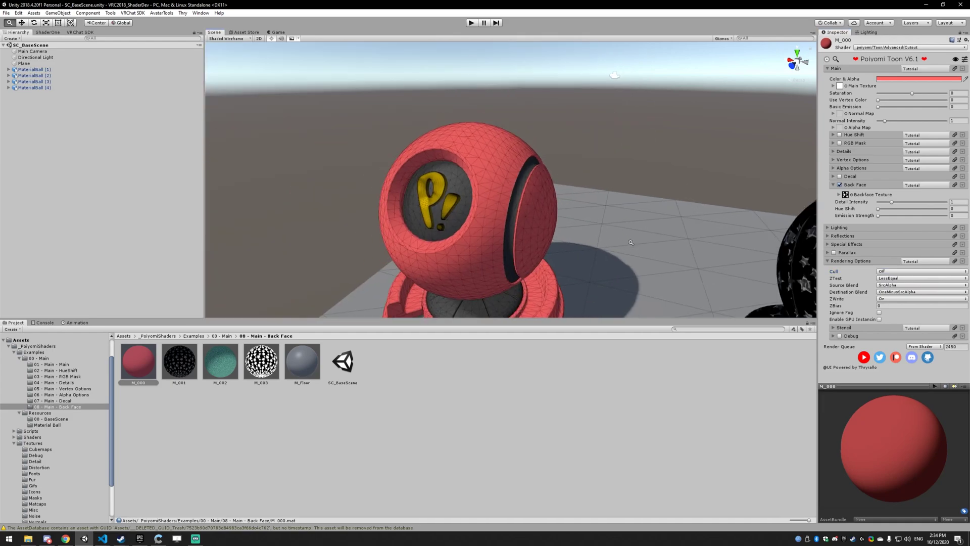
scroll(632, 245, "up", 3)
scroll(633, 245, "down", 5)
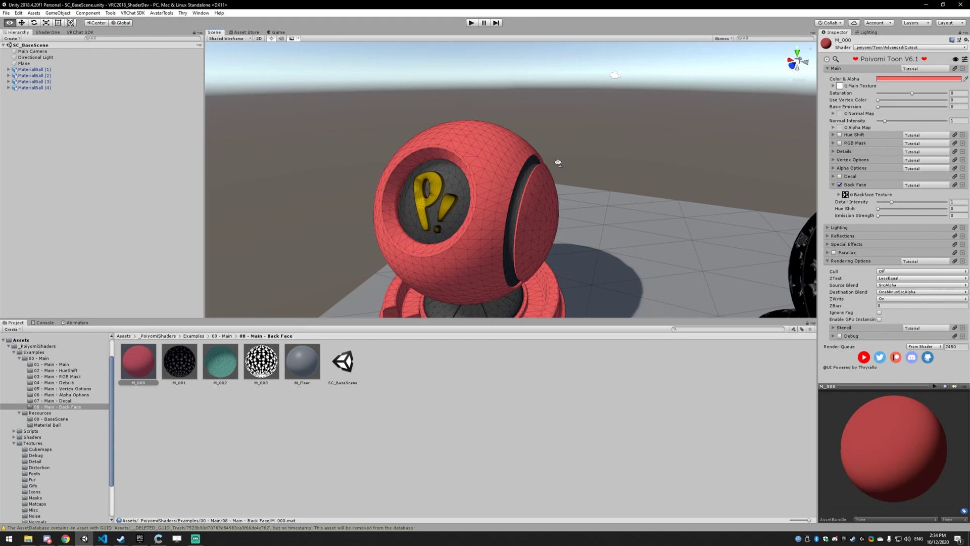
scroll(558, 160, "up", 5)
scroll(559, 161, "up", 8)
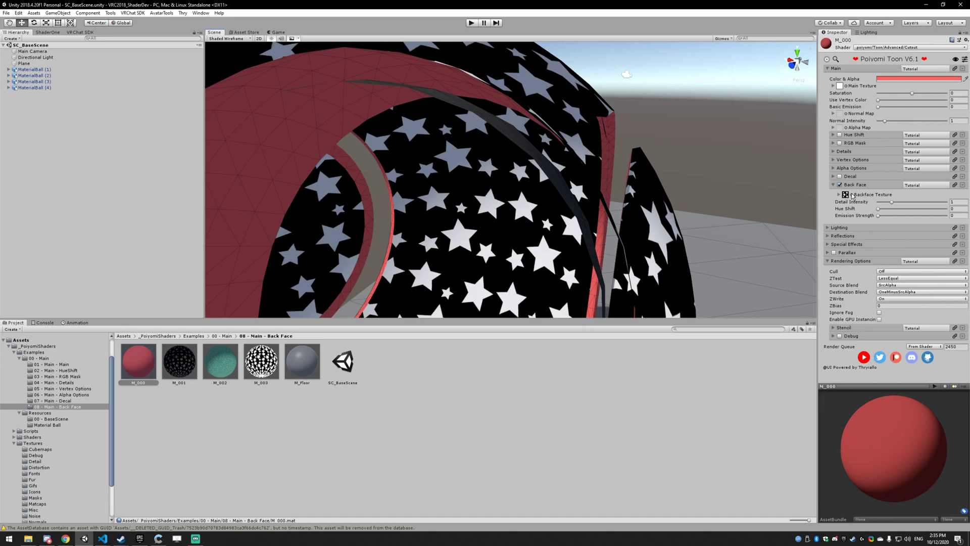
- Open the M_001 material's settings and examine its star back faces on the second material ball
right_click_drag(600, 143, 648, 201)
scroll(609, 238, "down", 6)
scroll(648, 201, "up", 2)
middle_click_drag(648, 201, 650, 201)
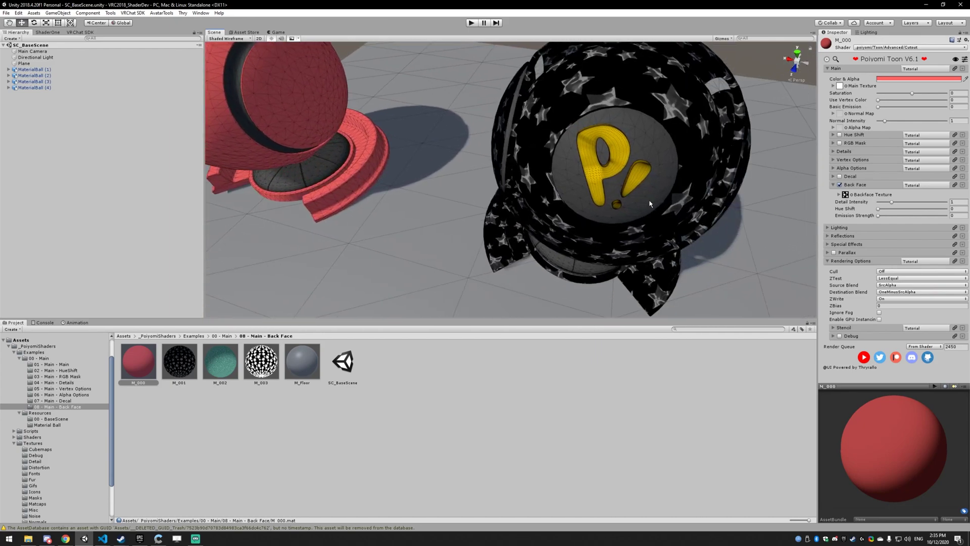
right_click_drag(649, 201, 699, 160)
middle_click_drag(699, 160, 658, 167)
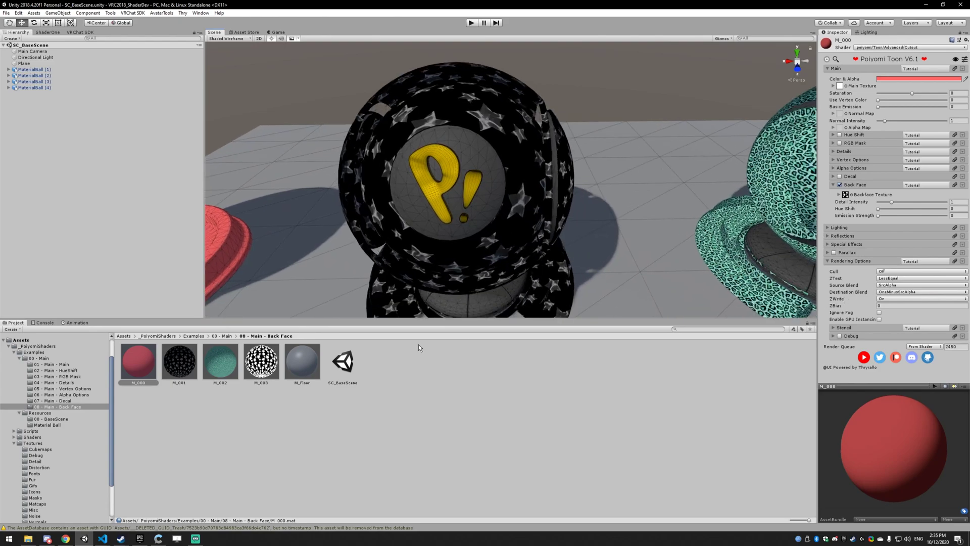
left_click(184, 367)
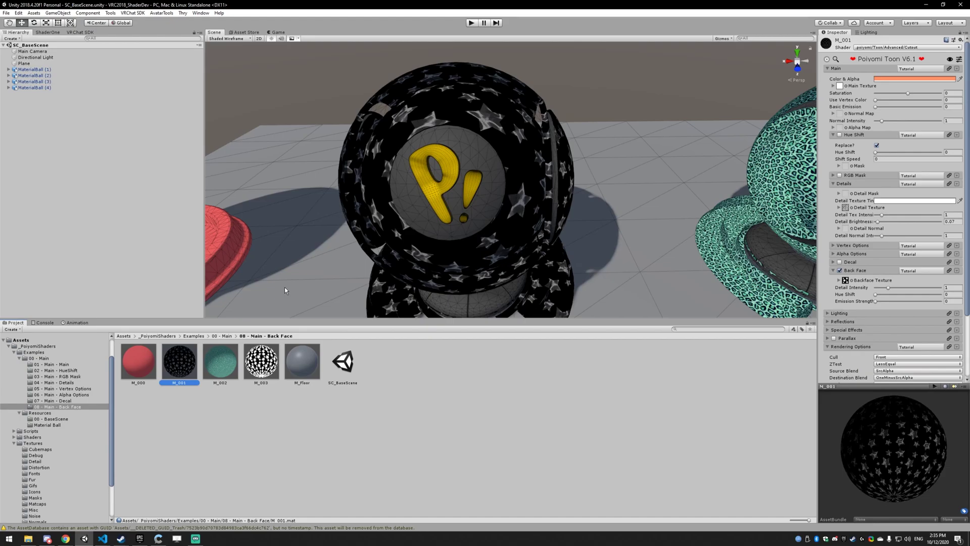
middle_click_drag(532, 150, 531, 148)
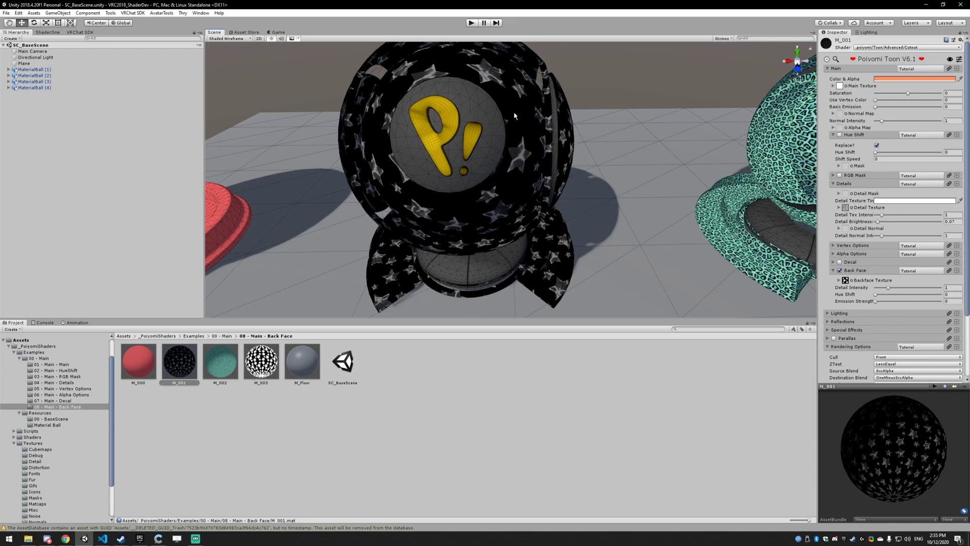
left_click_drag(554, 156, 476, 146, "alt")
scroll(477, 147, "up", 3)
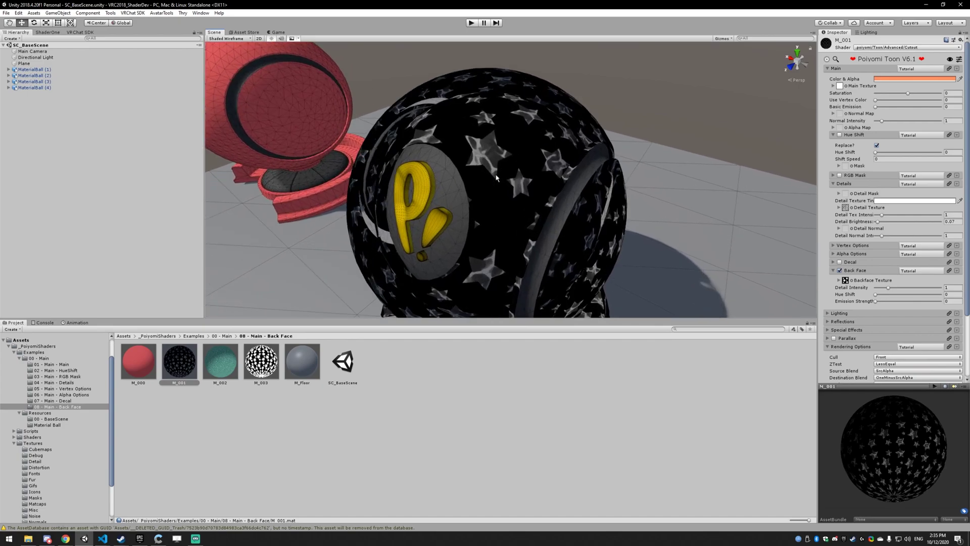
left_click_drag(664, 189, 783, 171, "alt")
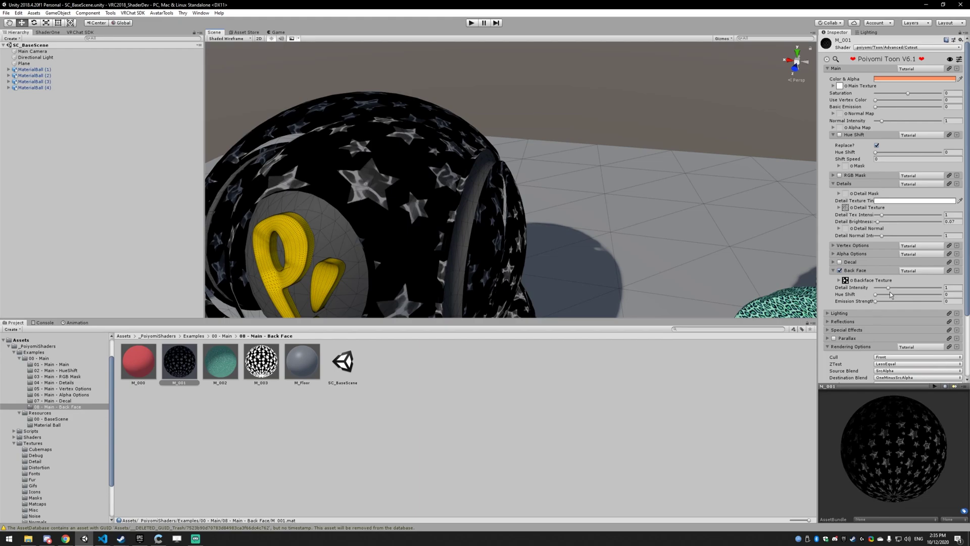
- Lower the Back Face detail intensity of the M_001 material to 0 and set its Cull option to Off
left_click_drag(887, 291, 885, 295)
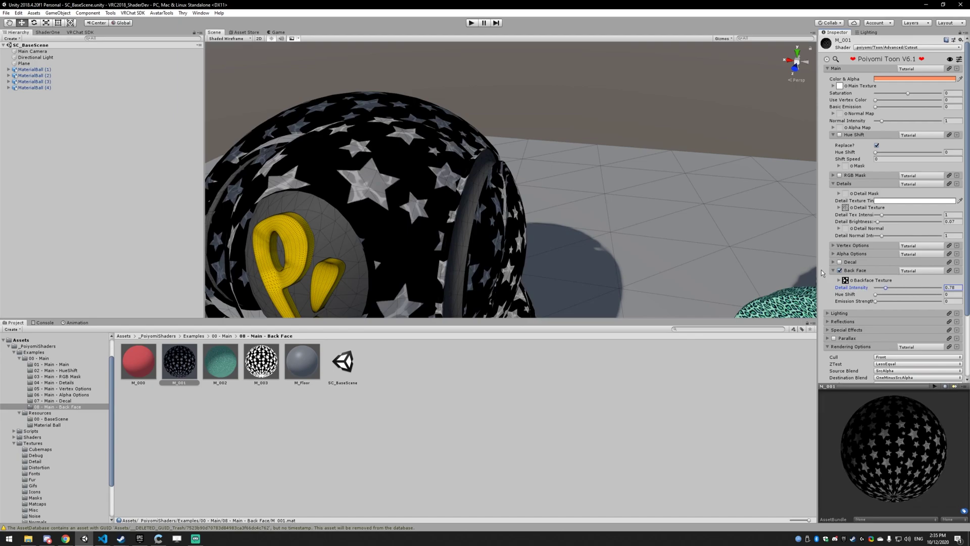
left_click_drag(885, 288, 831, 289)
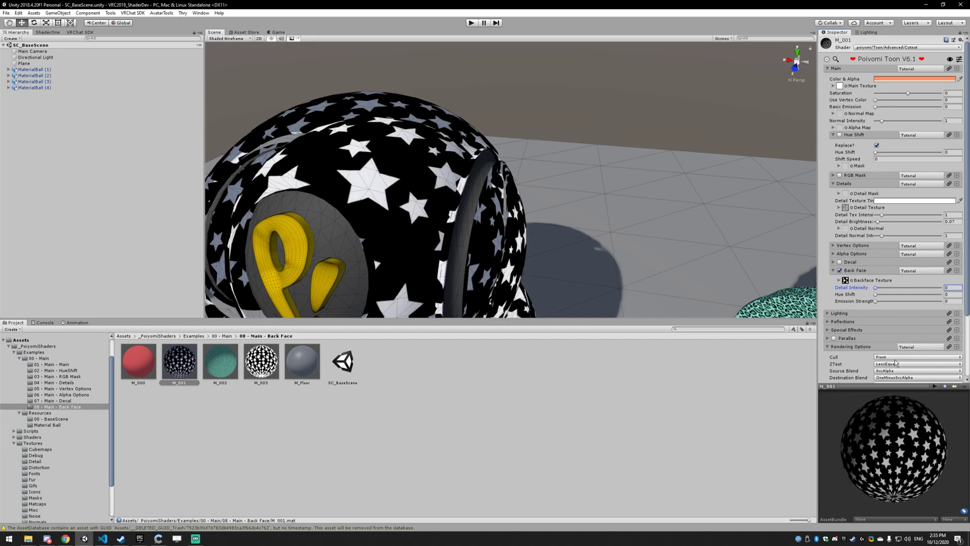
left_click(894, 357)
left_click(886, 364)
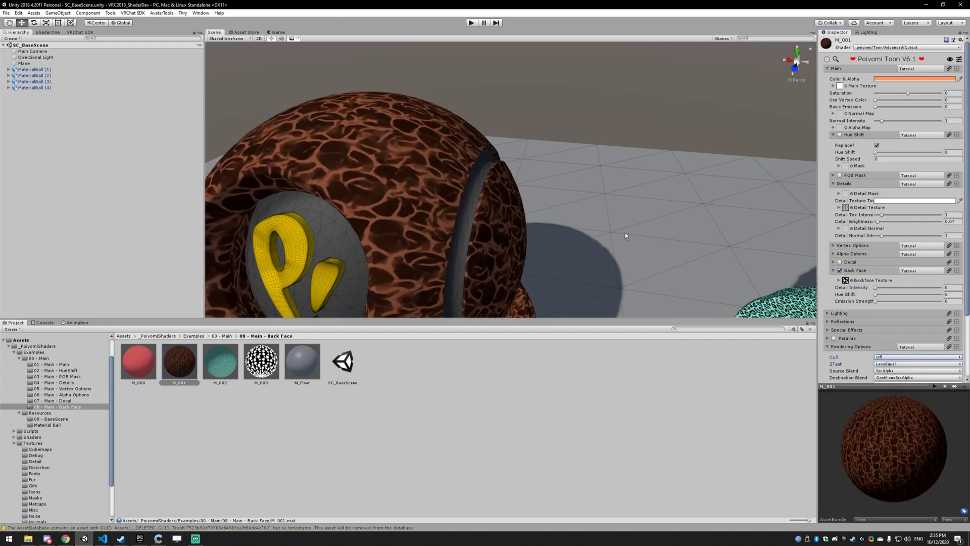
- Set the Back Face detail intensity of the M_001 material to 0.5 and its Cull option to Front
mouse_move(876, 287)
left_mouse_down()
mouse_move(886, 290)
mouse_move(877, 289)
left_mouse_up()
left_click(961, 287)
type(".5")
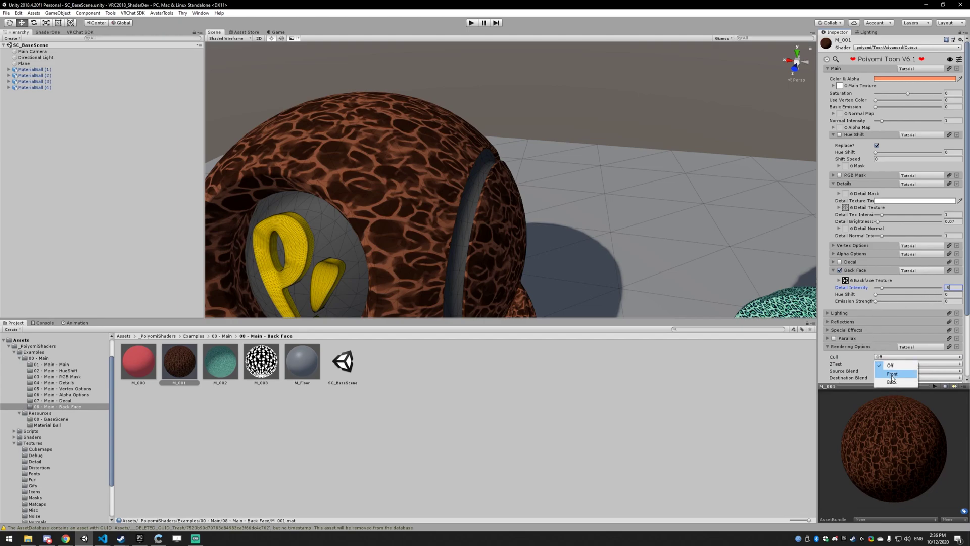
left_click(892, 374)
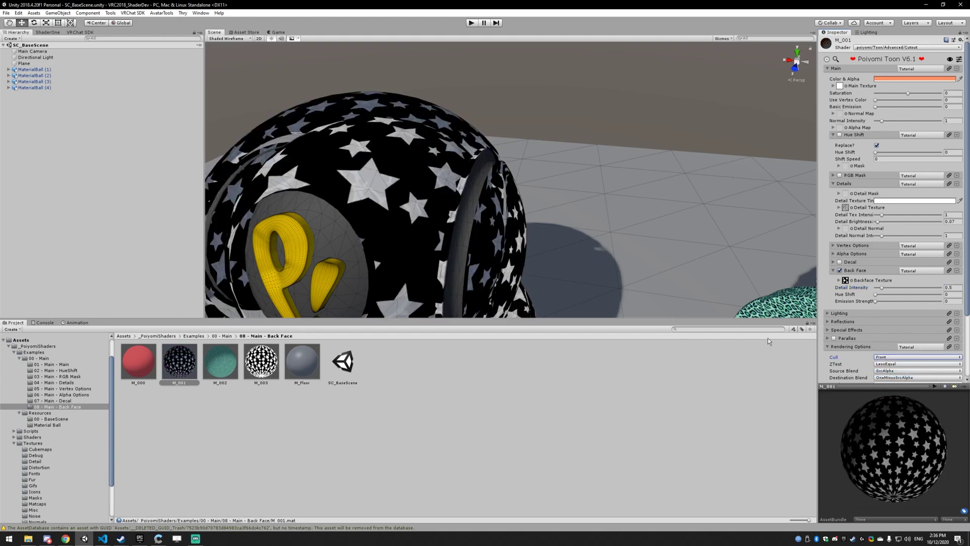
- On the M_002 material, toggle the main Hue Shift off and on and set the Back Face hue shift to about 0.512
scroll(613, 240, "down", 5)
middle_click_drag(606, 191, 580, 157)
scroll(580, 158, "up", 5)
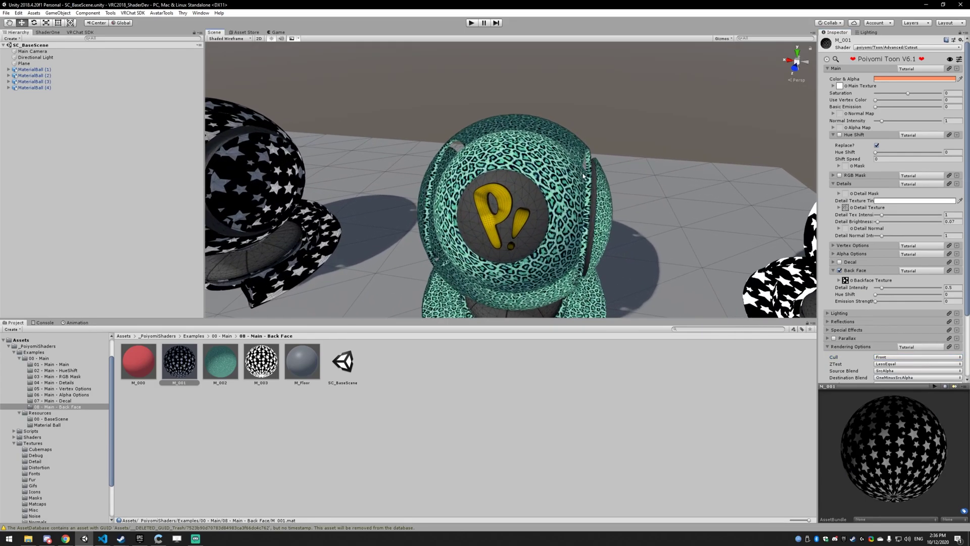
left_click(237, 361)
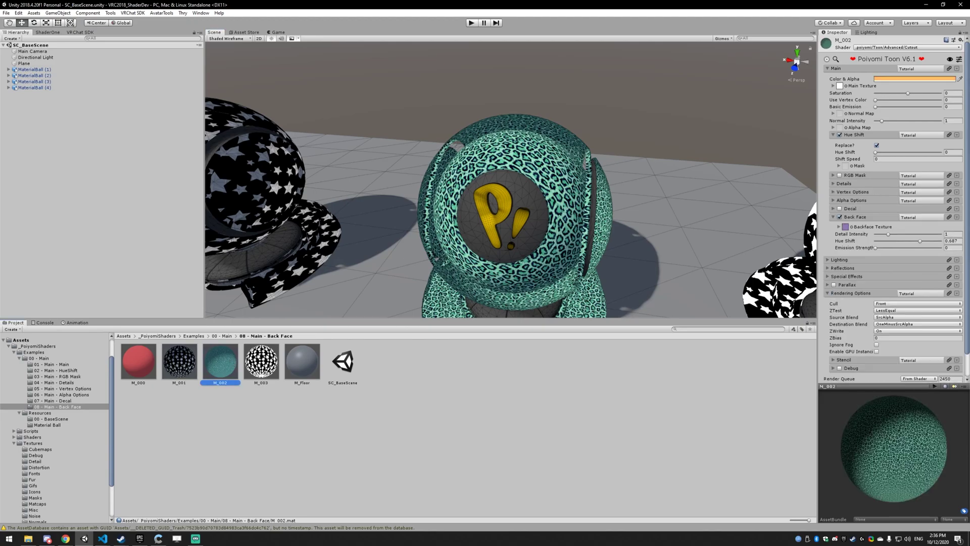
left_click_drag(907, 244, 873, 243)
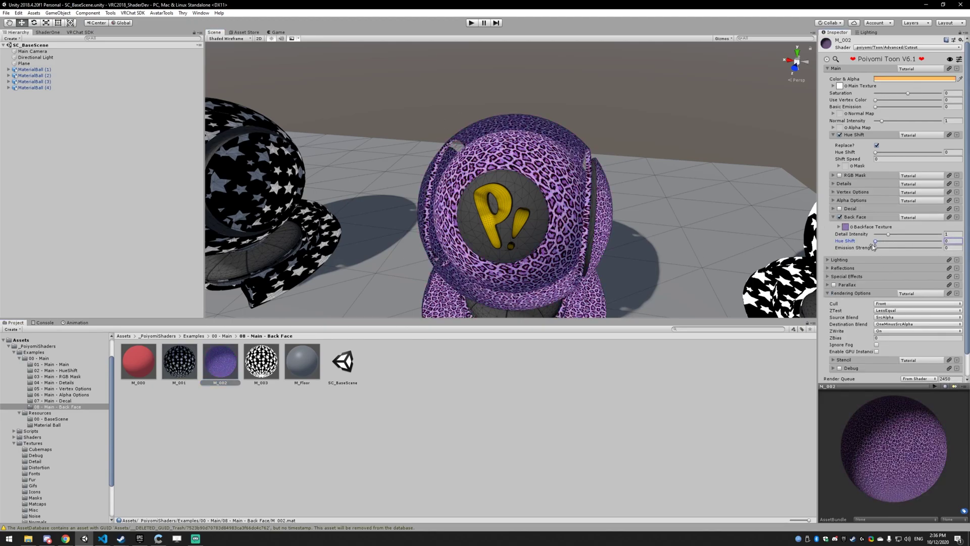
left_click(839, 135)
left_click(839, 135)
left_click_drag(876, 241, 909, 242)
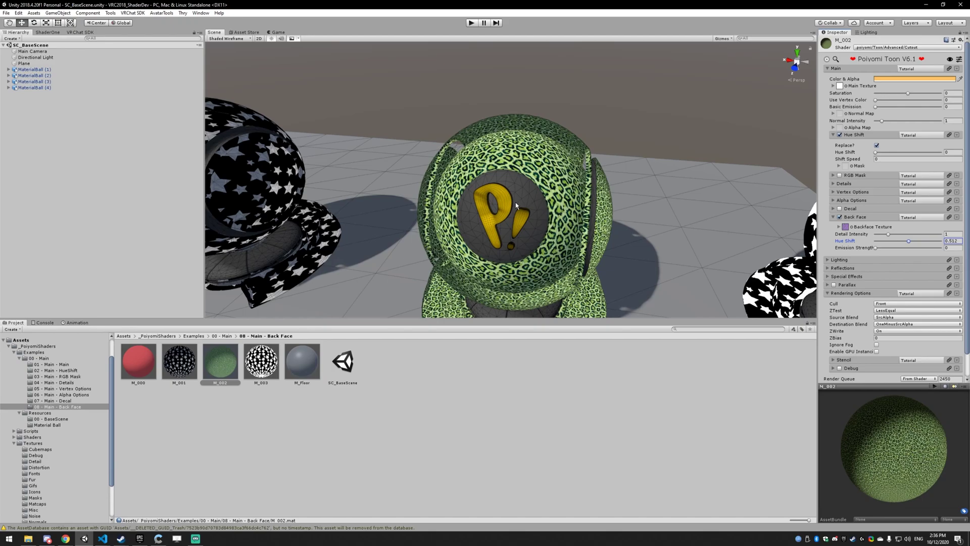
- Set the Back Face emission strength of the M_003 material on the fourth ball to about 3.3
left_click_drag(551, 175, 572, 171, "alt")
middle_click_drag(748, 154, 435, 129)
left_click_drag(435, 132, 458, 146, "alt")
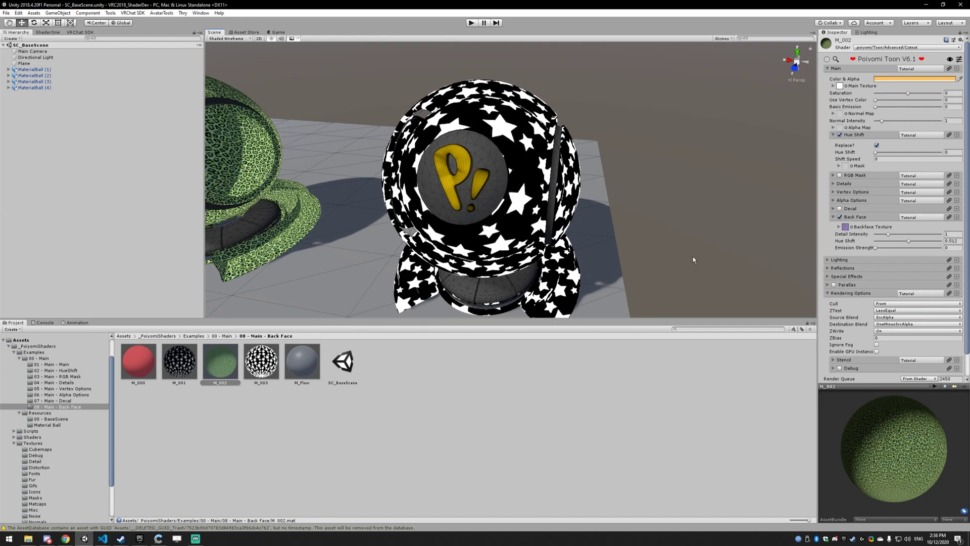
left_click_drag(894, 247, 843, 251)
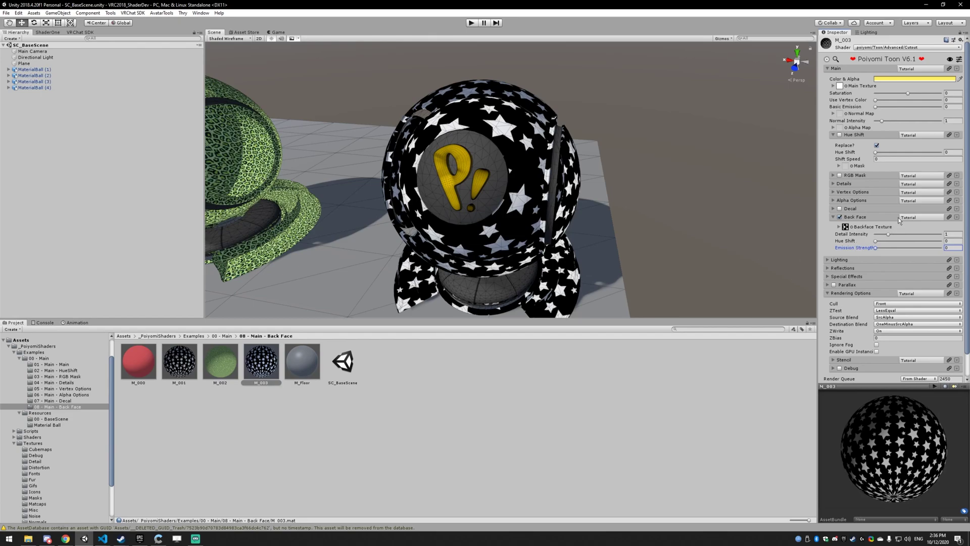
left_click_drag(875, 247, 882, 247)
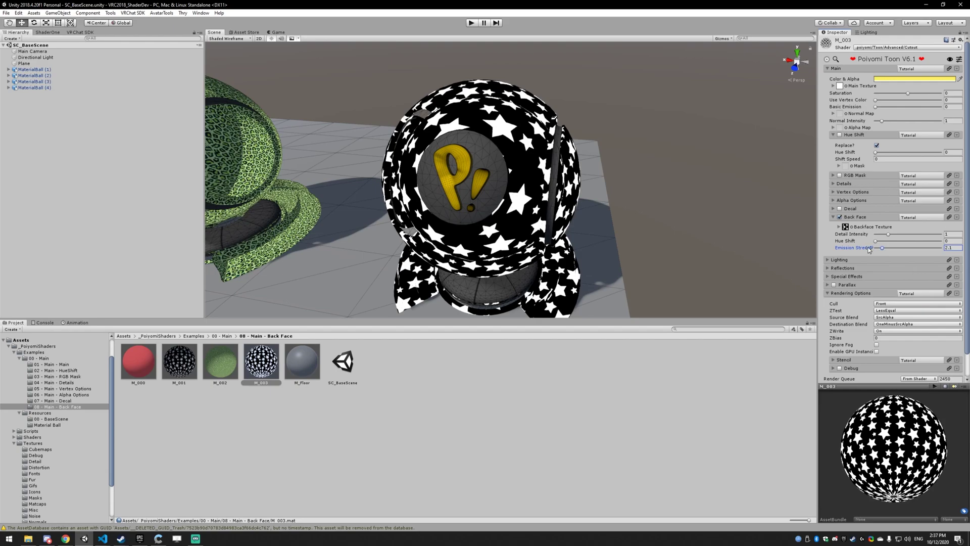
left_click_drag(881, 248, 884, 251)
right_click_drag(663, 165, 637, 150)
key("s")
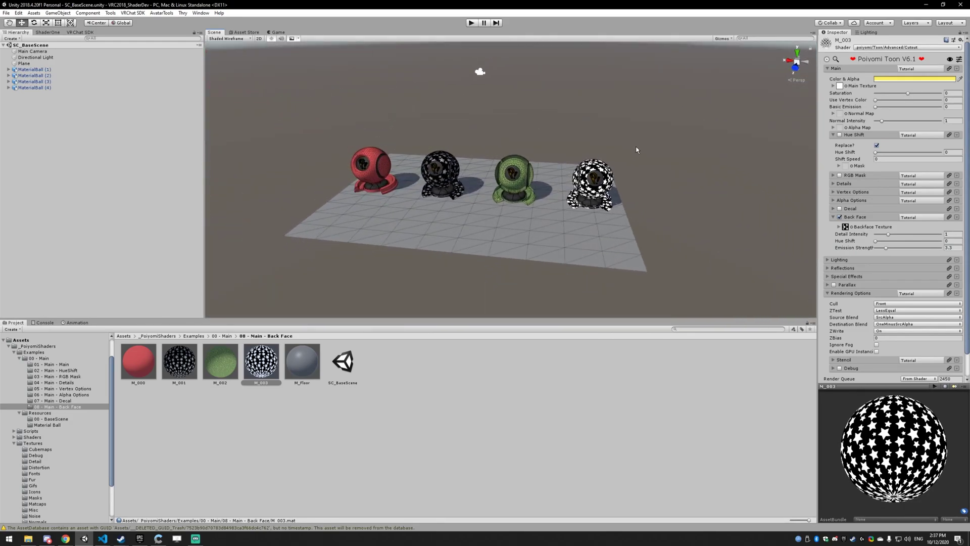